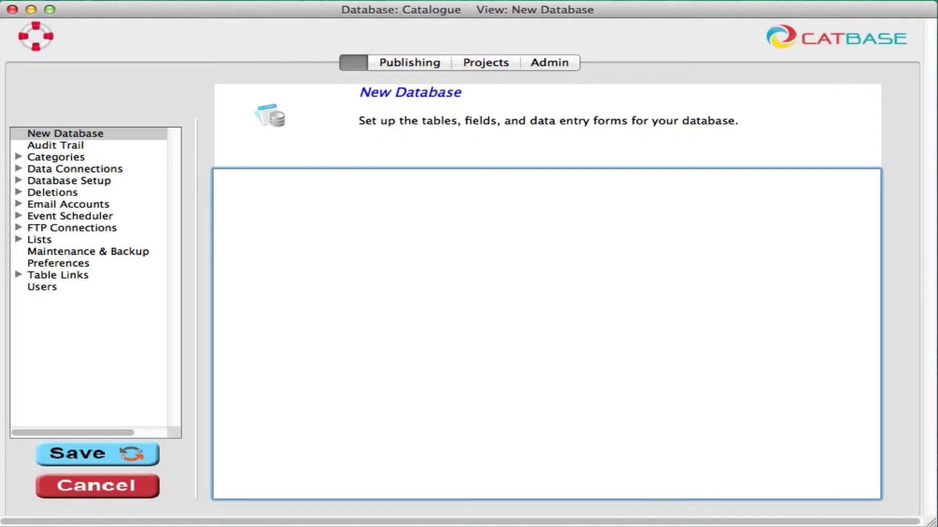
Add a new table named Company in the database setup, with company name as its key field
click(559, 62)
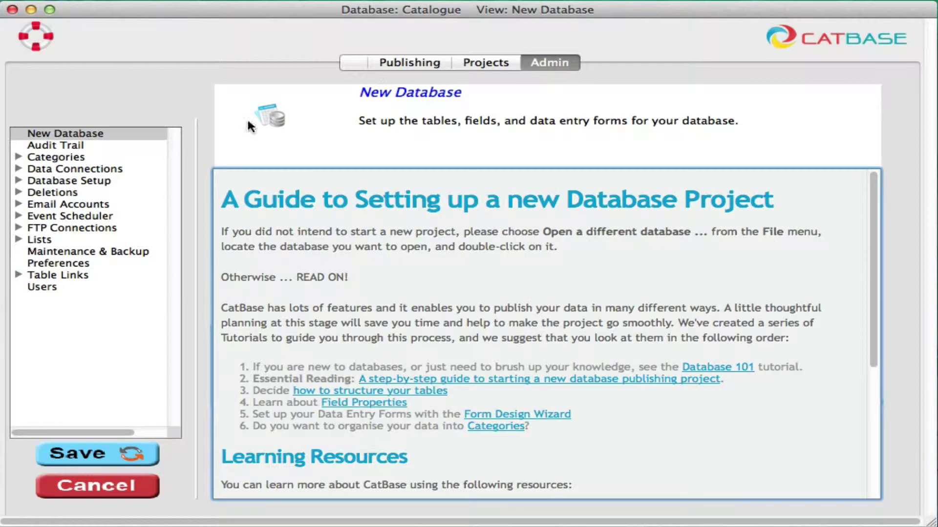
click(18, 181)
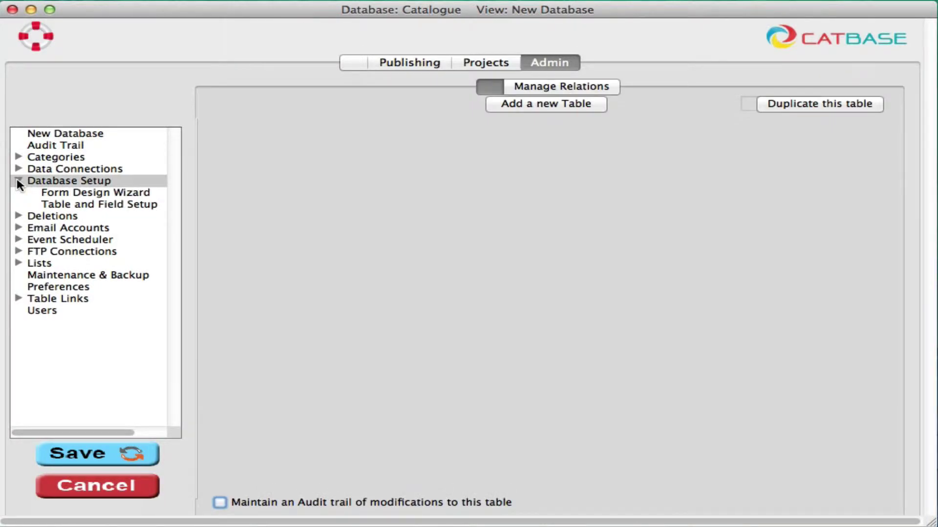
click(562, 104)
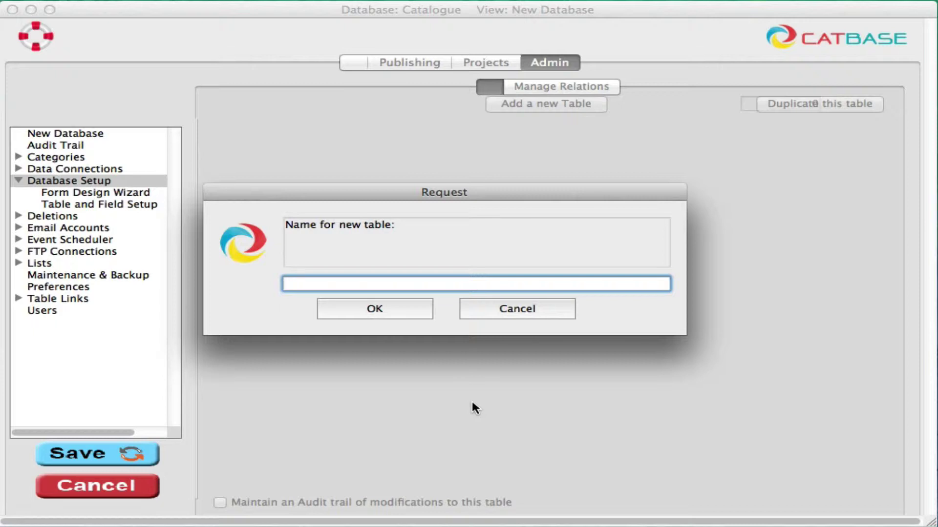
text(Company)
click(394, 307)
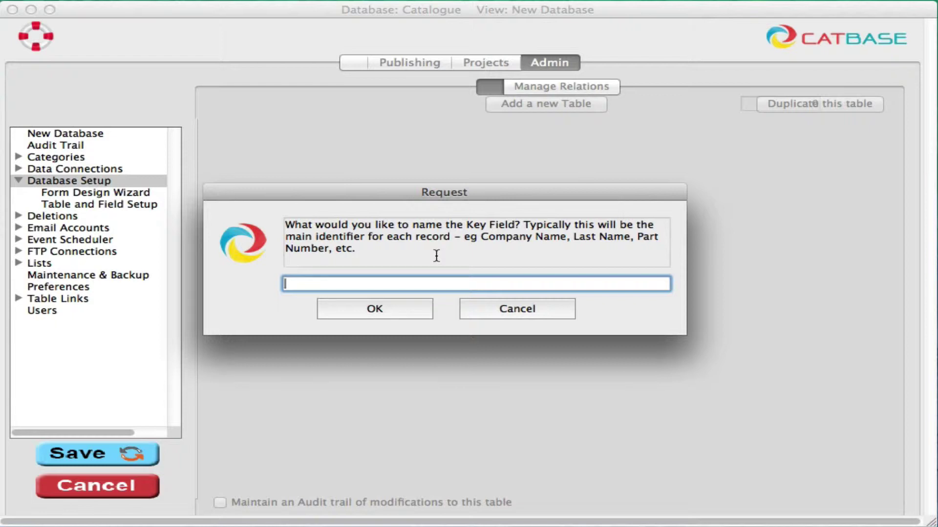
text(company name)
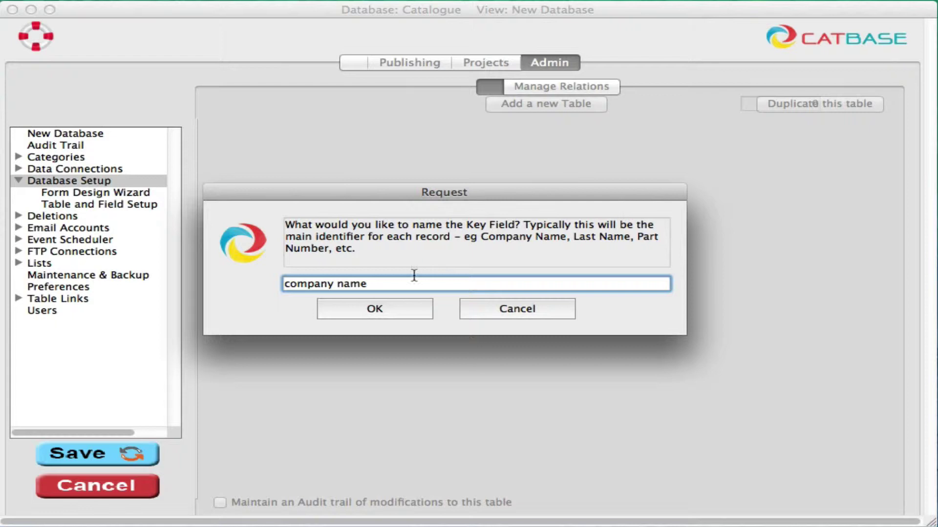
click(393, 310)
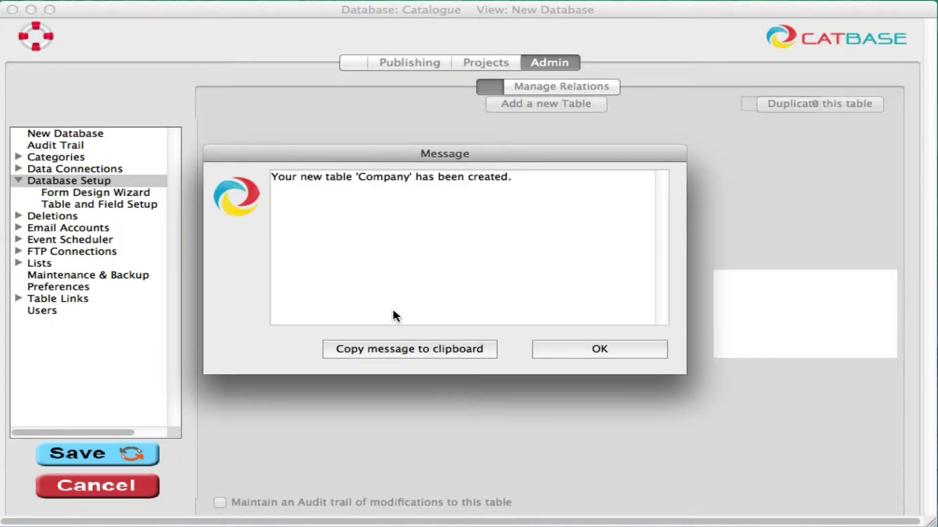
click(635, 357)
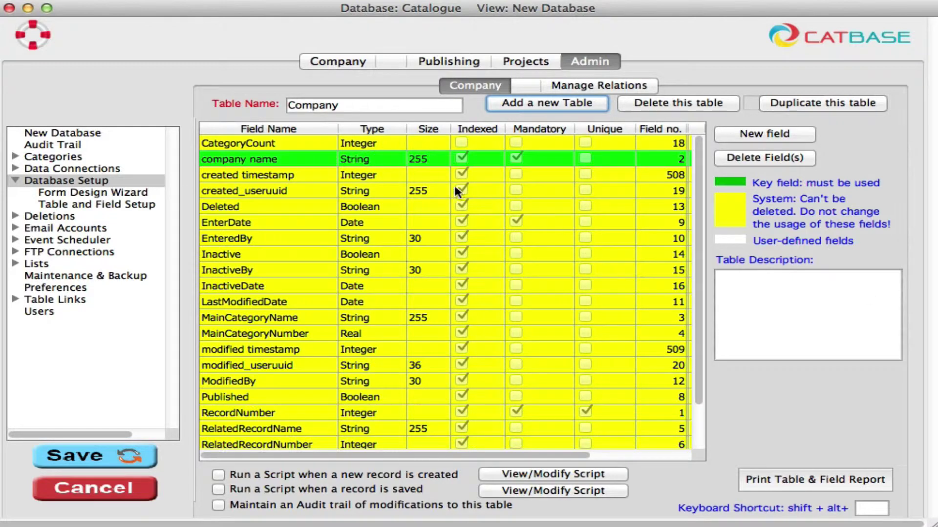
Start a new field in the Company table and examine the properties offered for the Boolean, Date, Integer, Real, String, Text and Time types
click(764, 134)
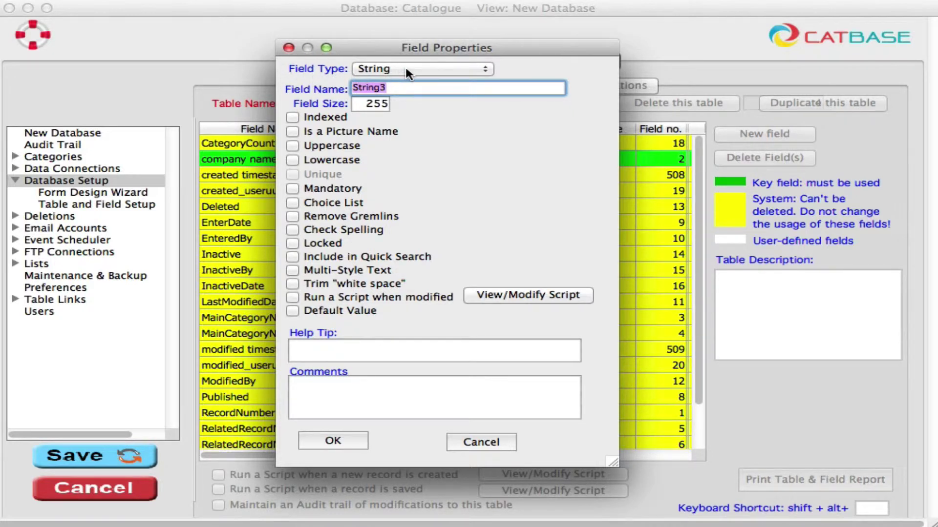
mouse_move(406, 65)
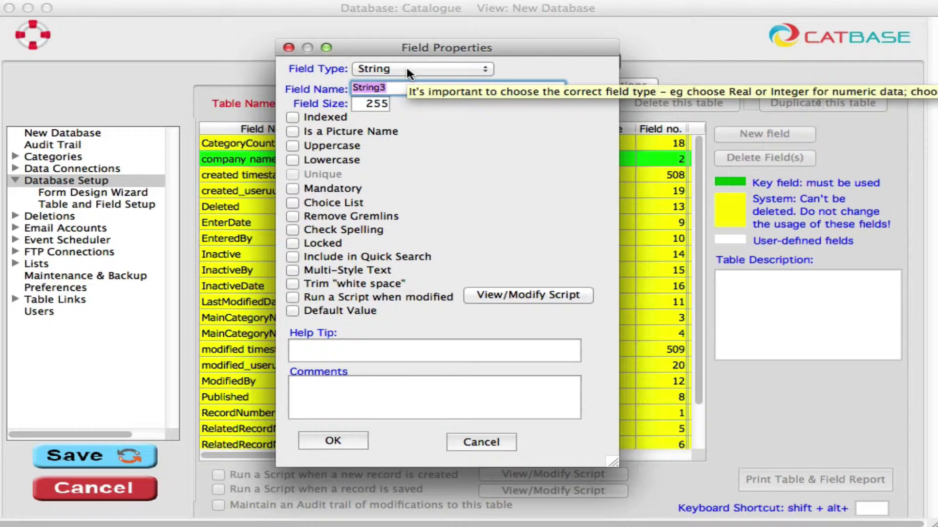
mouse_move(379, 110)
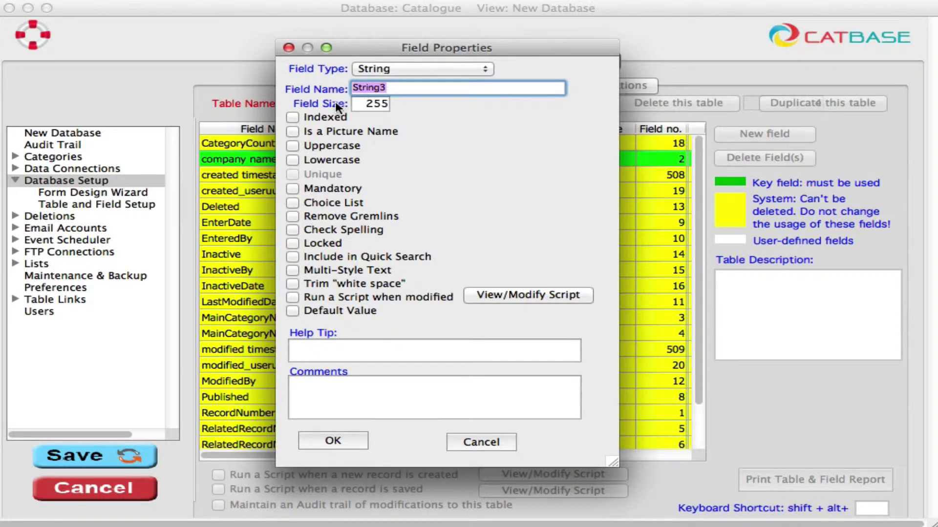
click(484, 69)
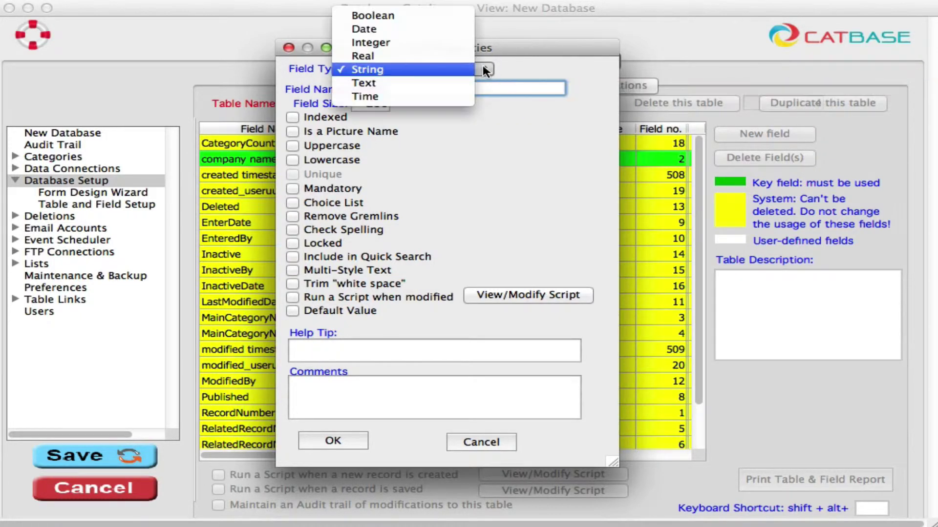
click(433, 11)
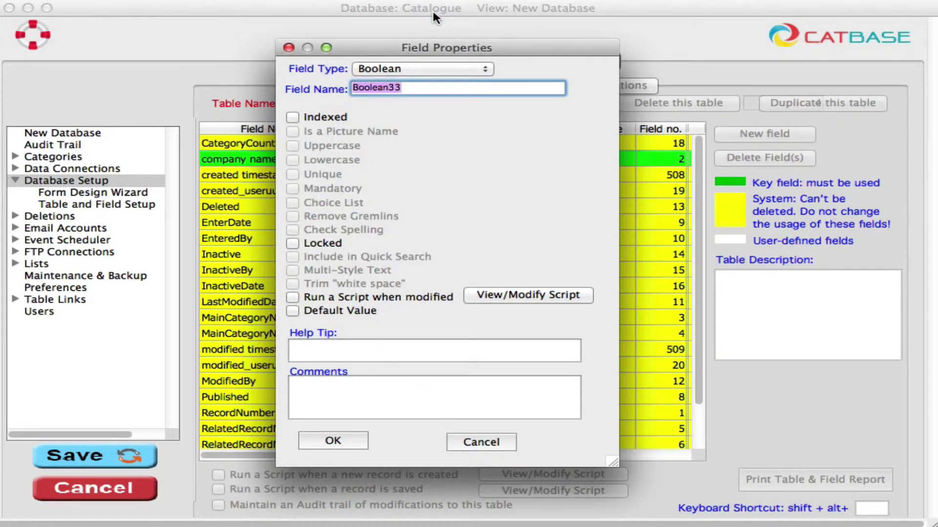
click(483, 69)
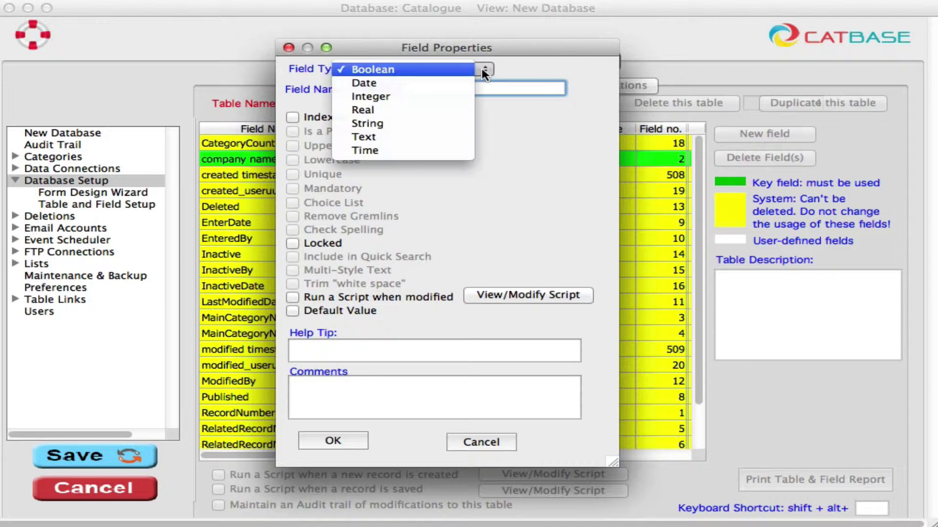
click(431, 84)
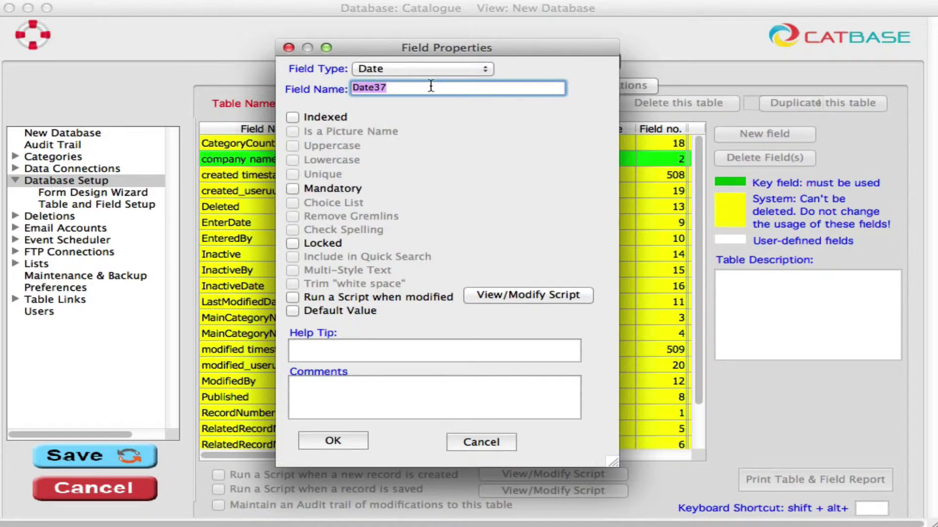
click(479, 69)
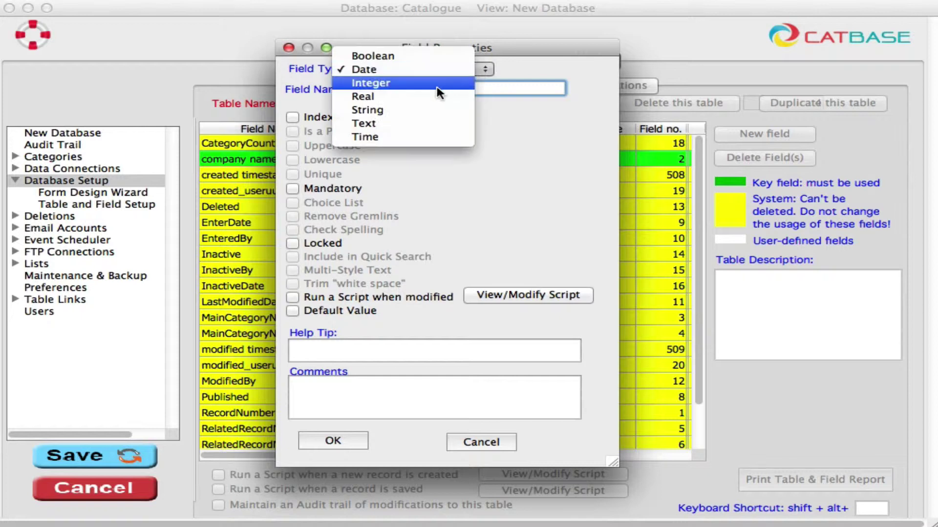
click(430, 84)
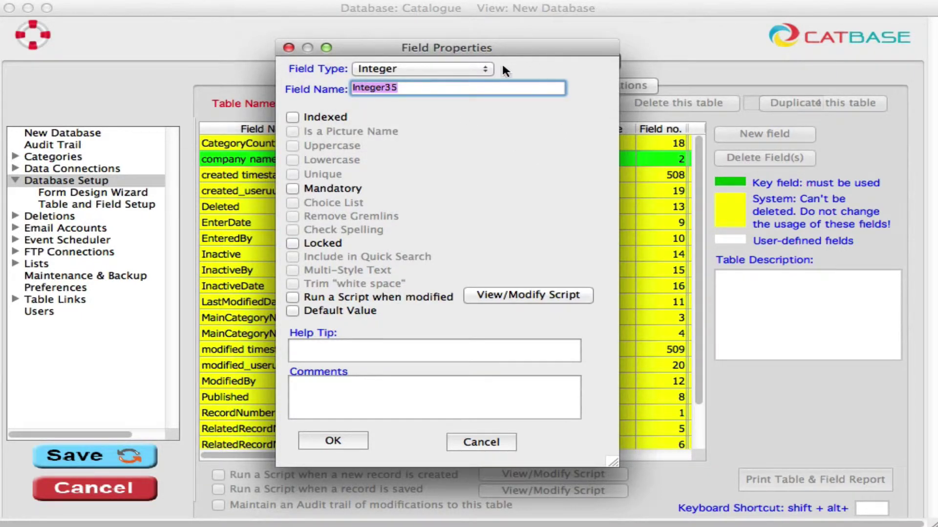
click(488, 72)
click(430, 83)
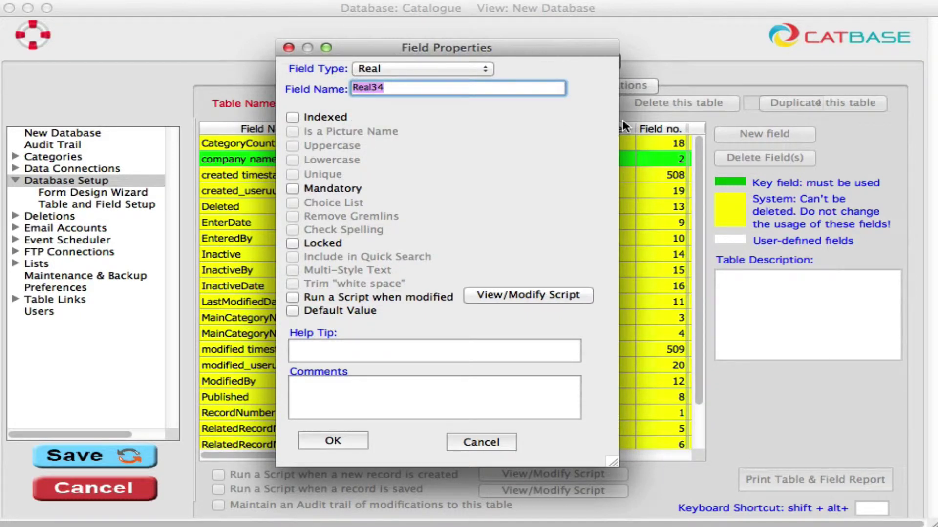
click(480, 68)
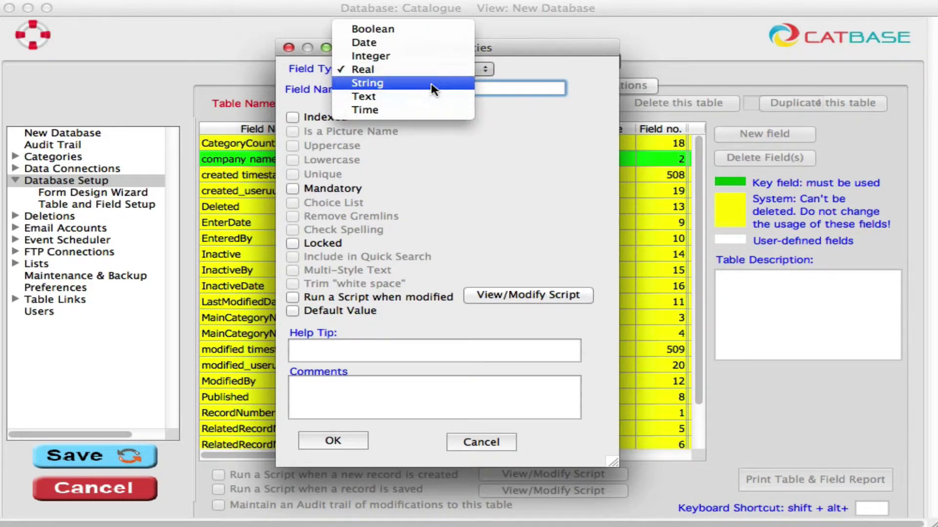
click(431, 84)
click(481, 69)
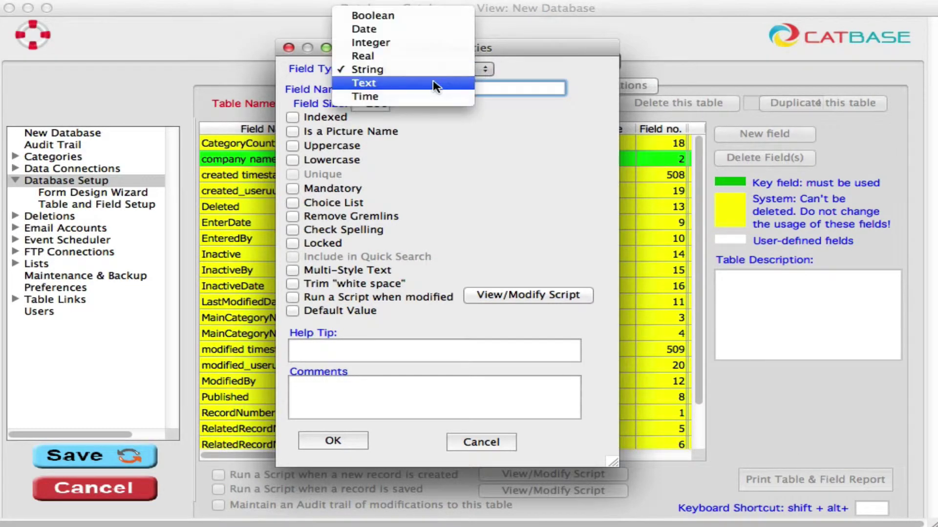
click(435, 83)
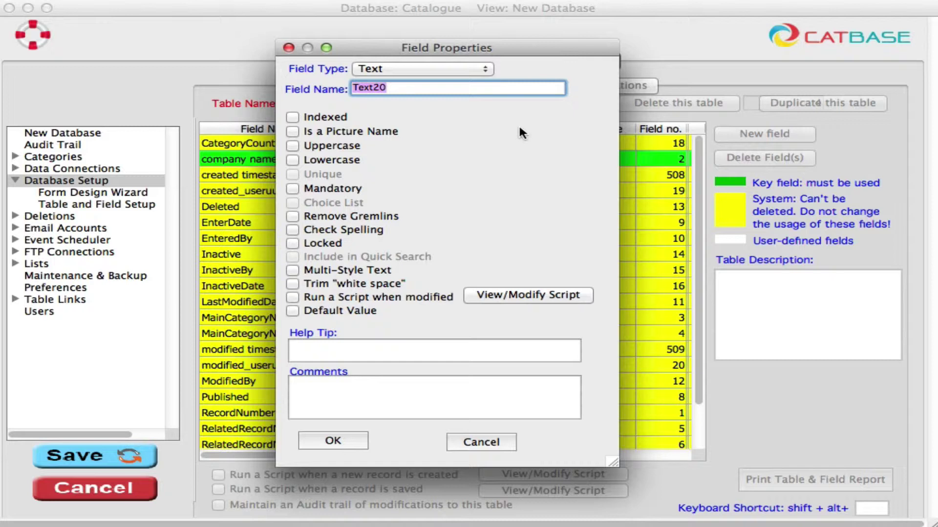
click(486, 72)
click(482, 82)
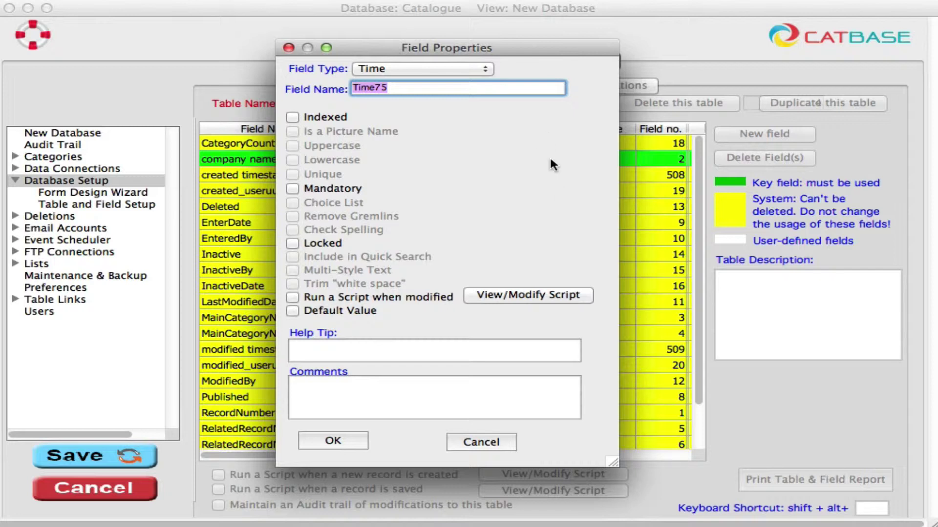
Set the new field's type to String, name it Address line, and add it to the Company table
click(433, 69)
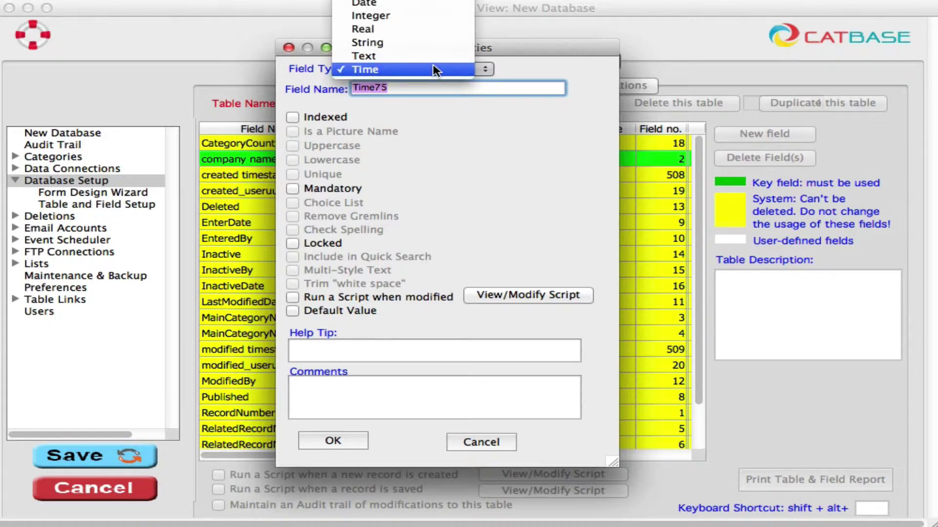
click(415, 43)
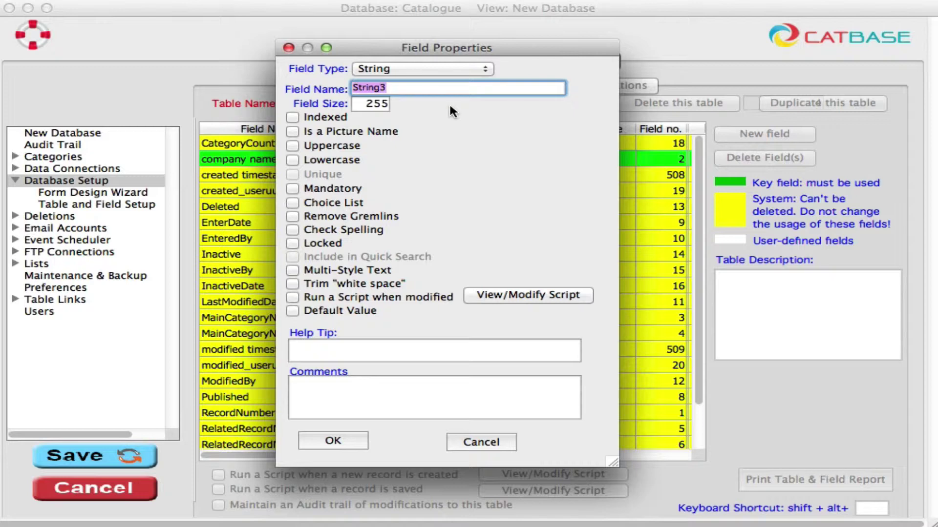
text(Address line)
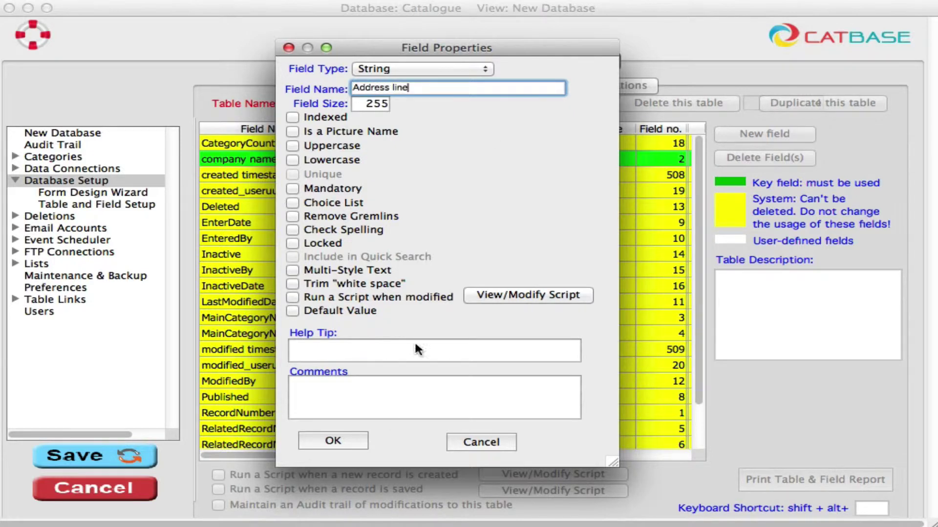
click(342, 440)
Add another String field named City to the Company table
click(775, 134)
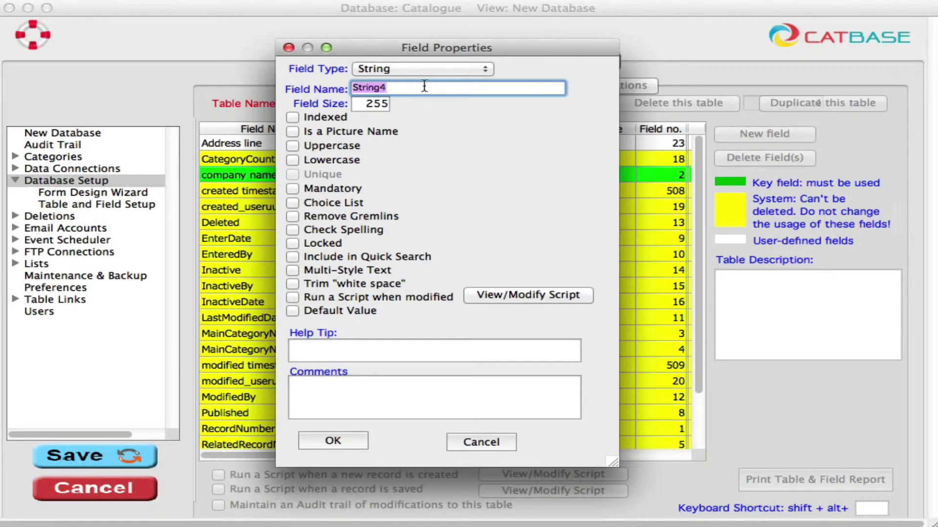
text(City)
click(330, 441)
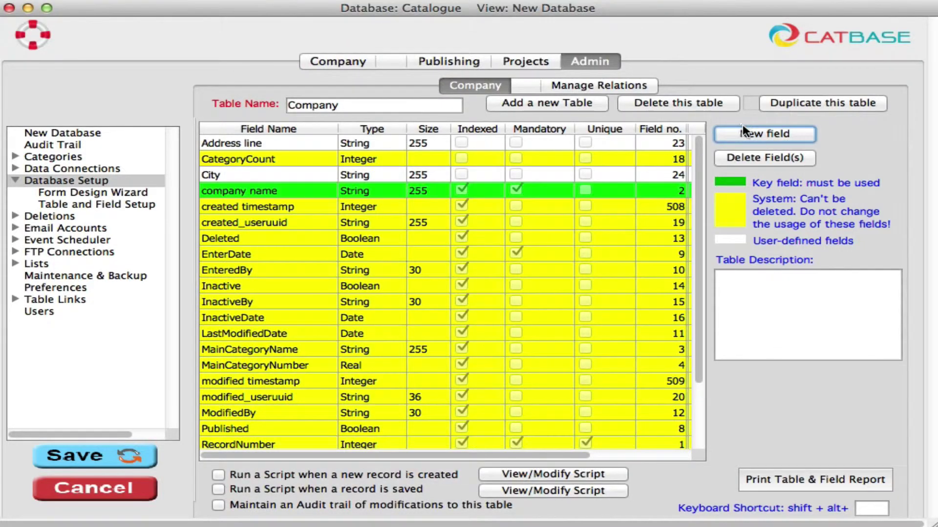
Add a String field named County to the Company table and assign it a new choice list called counties
click(744, 133)
text(County)
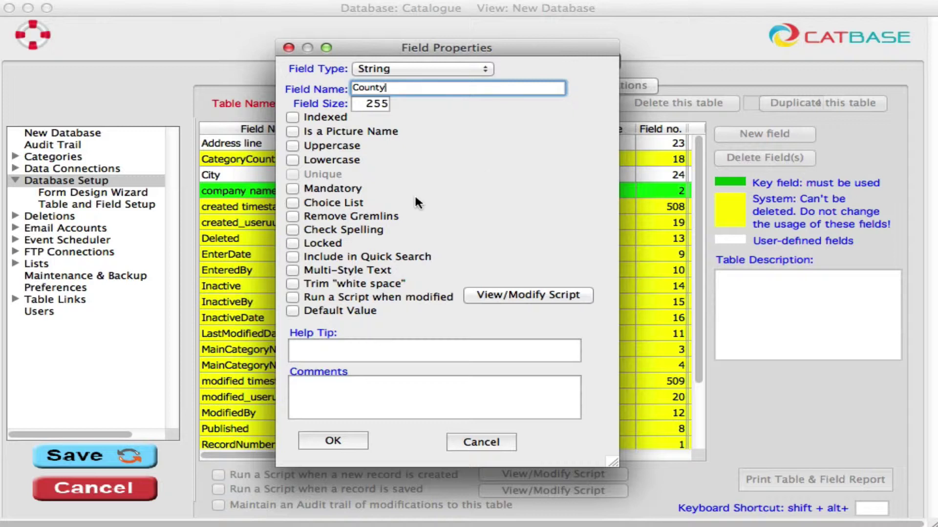
click(293, 203)
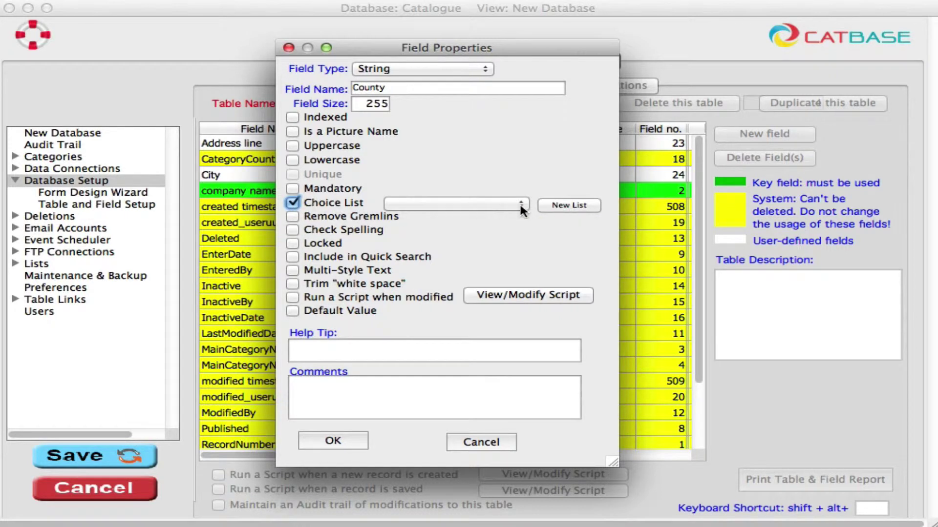
click(562, 204)
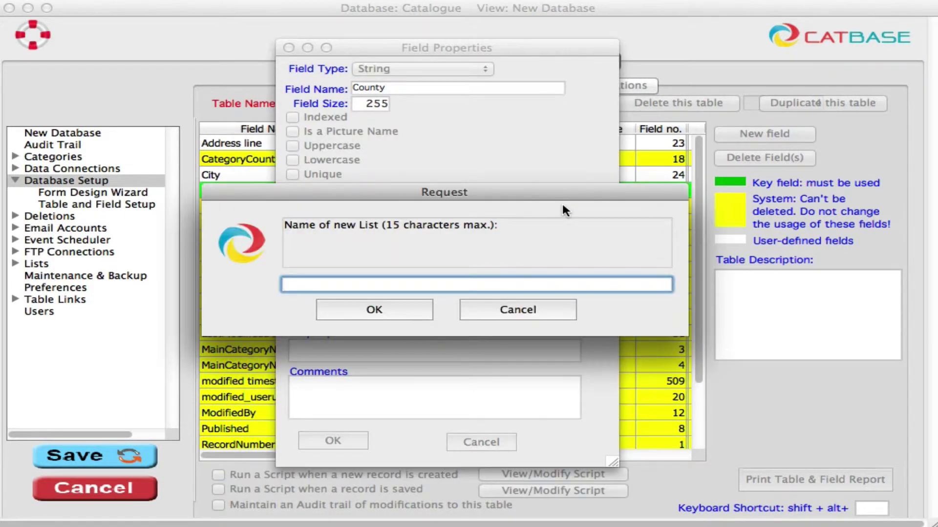
text(counties)
click(397, 307)
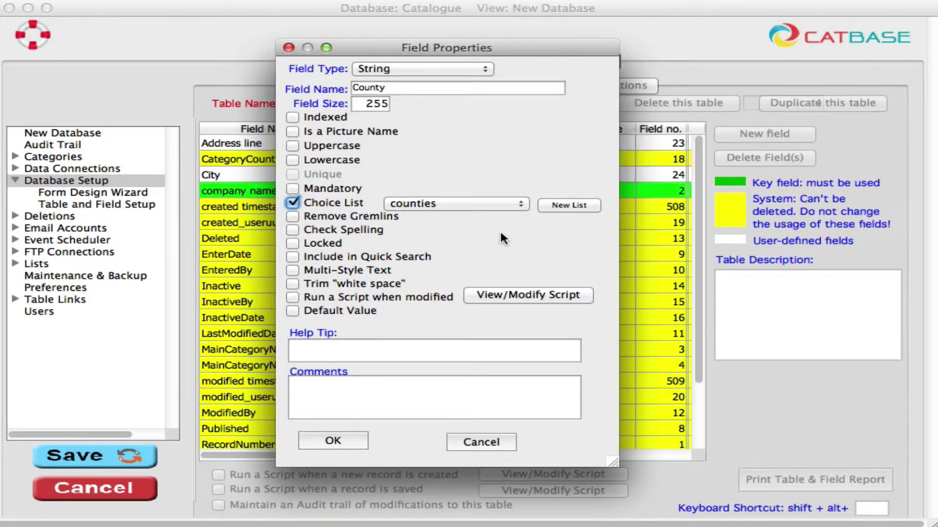
click(347, 436)
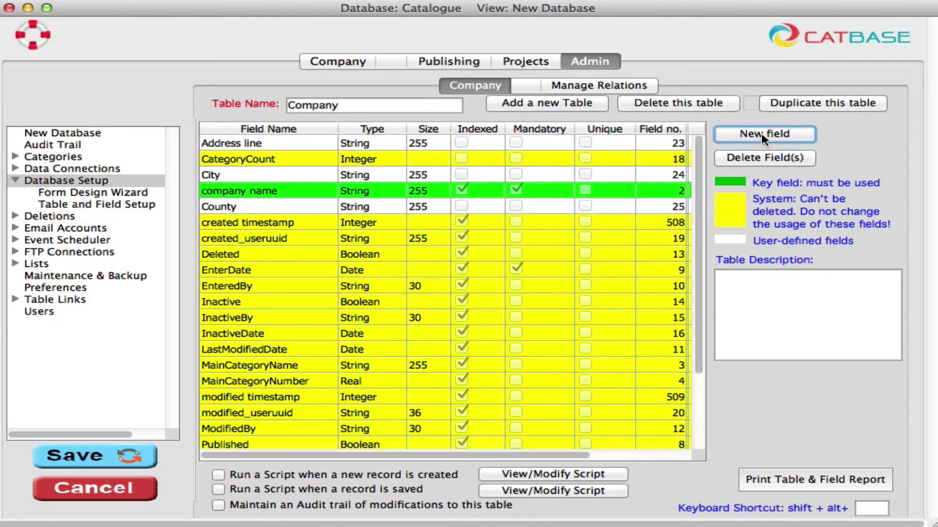
Add a String field named phone number to the Company table, with its field size set to 40
click(722, 133)
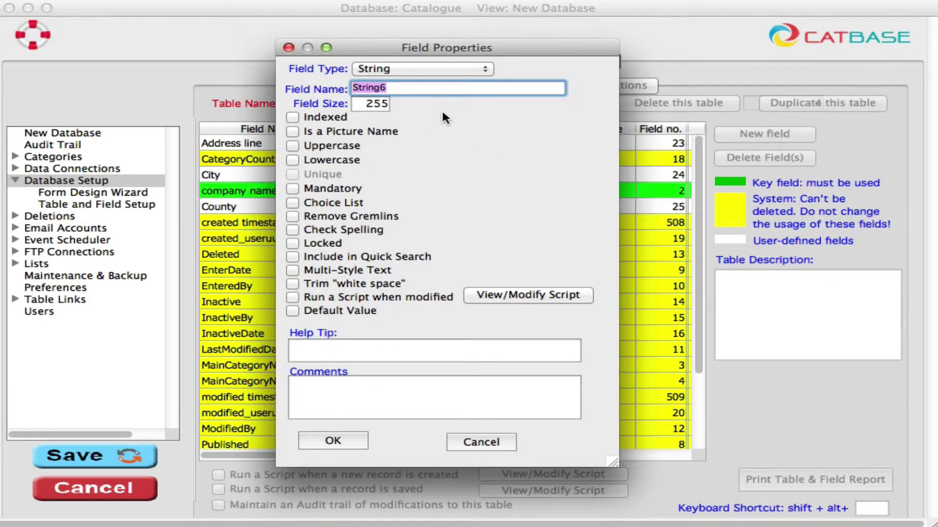
text(phone number)
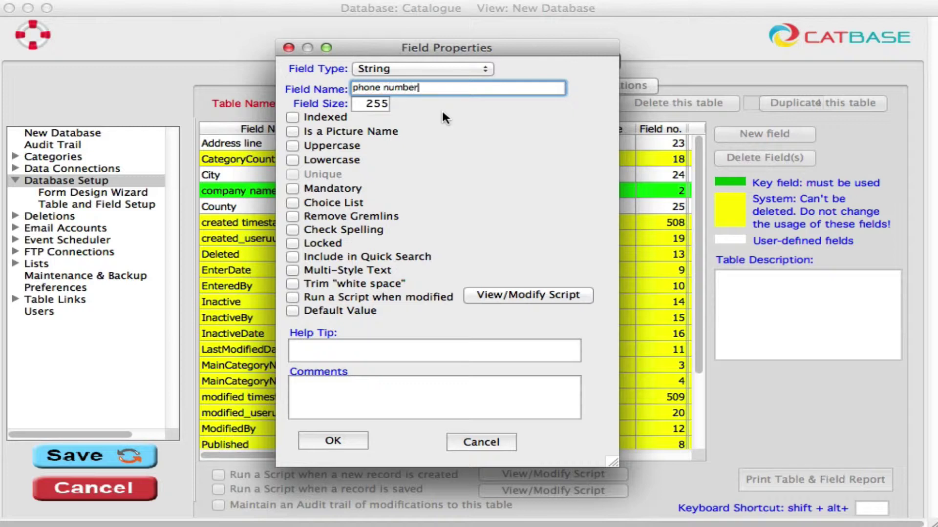
click(361, 101)
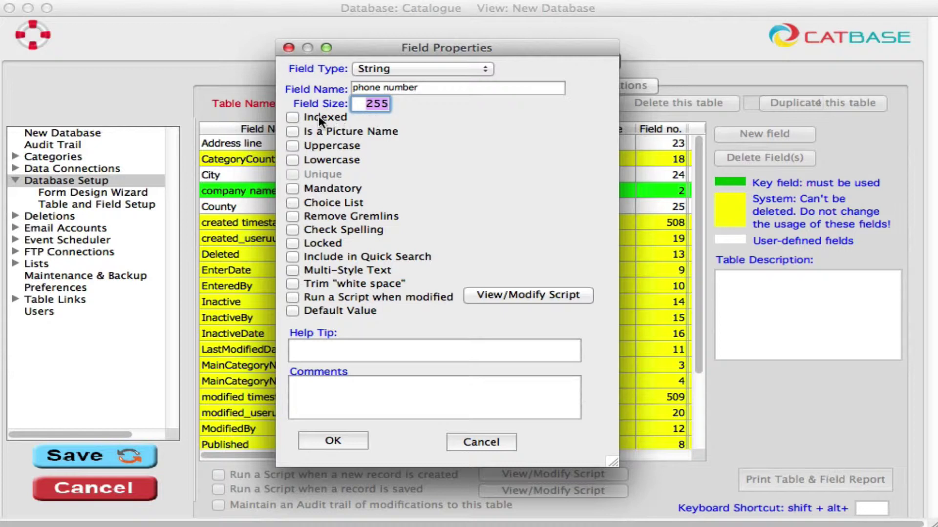
text(40)
click(337, 437)
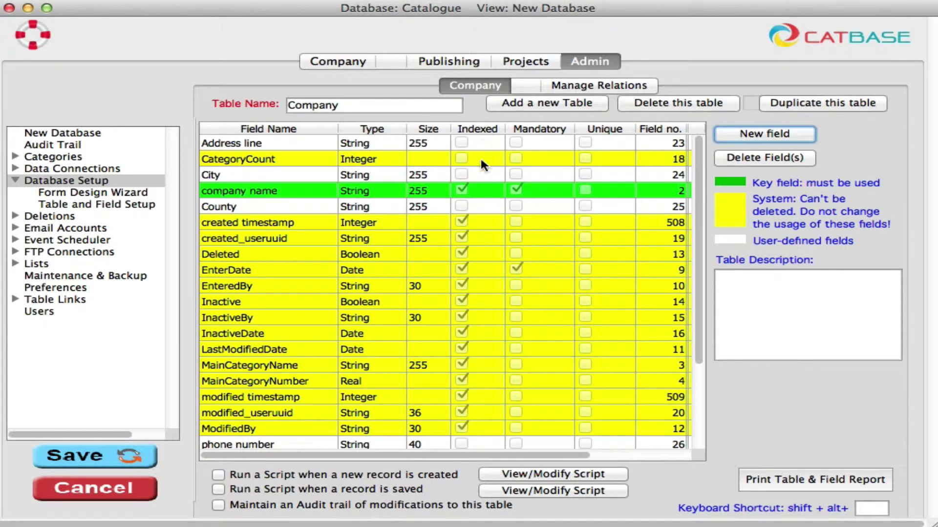
Review the field properties of the company name key field in the Company table
double_click(286, 190)
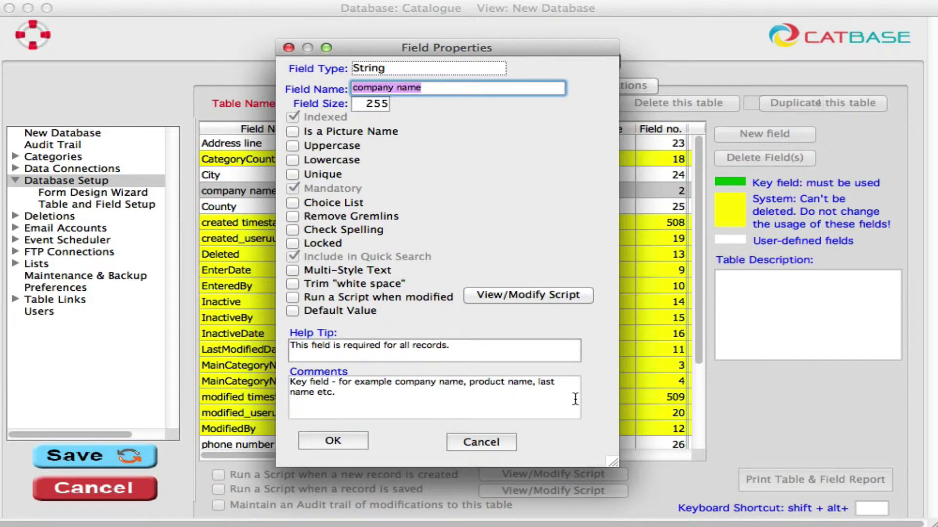
click(339, 436)
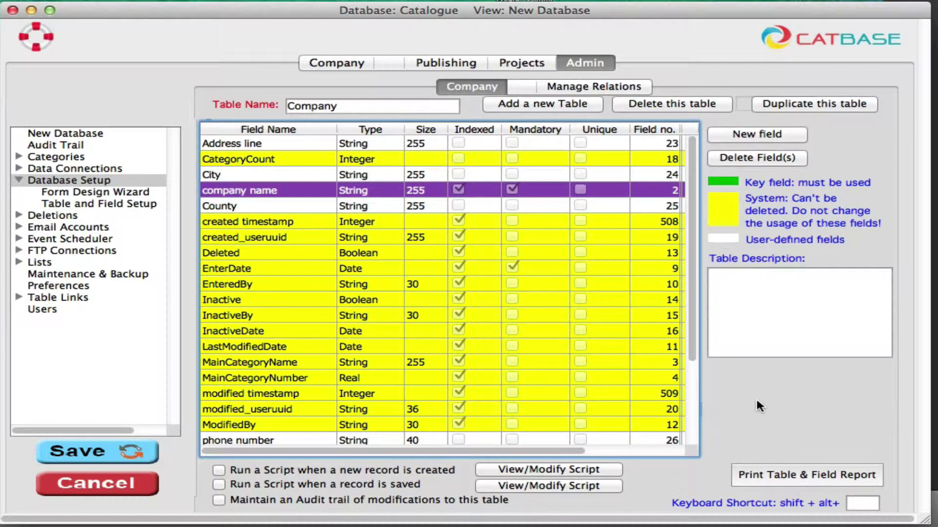
Save the table setup changes and add a new table named Contacts with last name as its key field
click(529, 102)
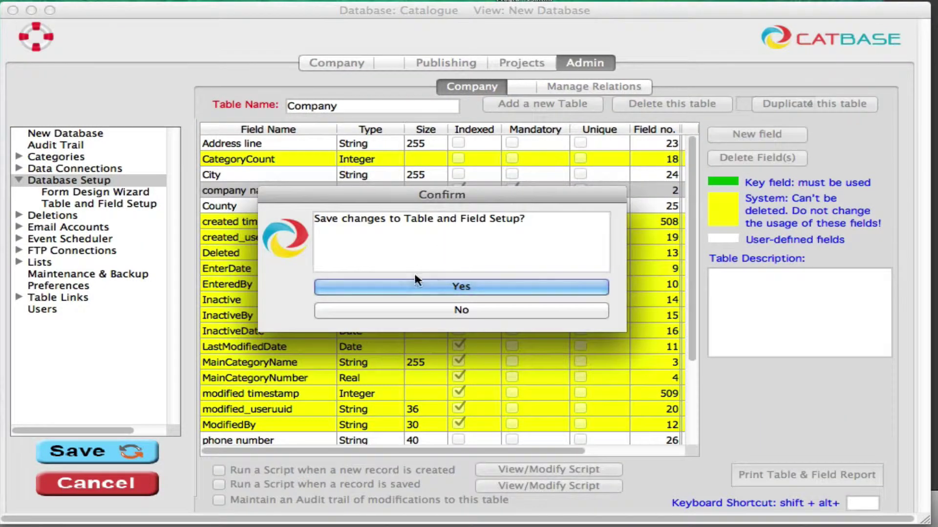
click(512, 289)
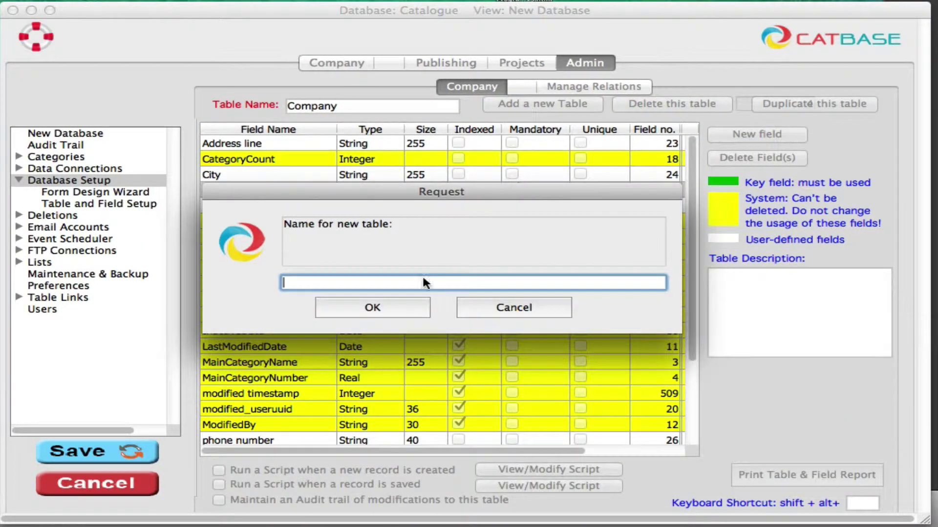
text(Contacts)
click(391, 304)
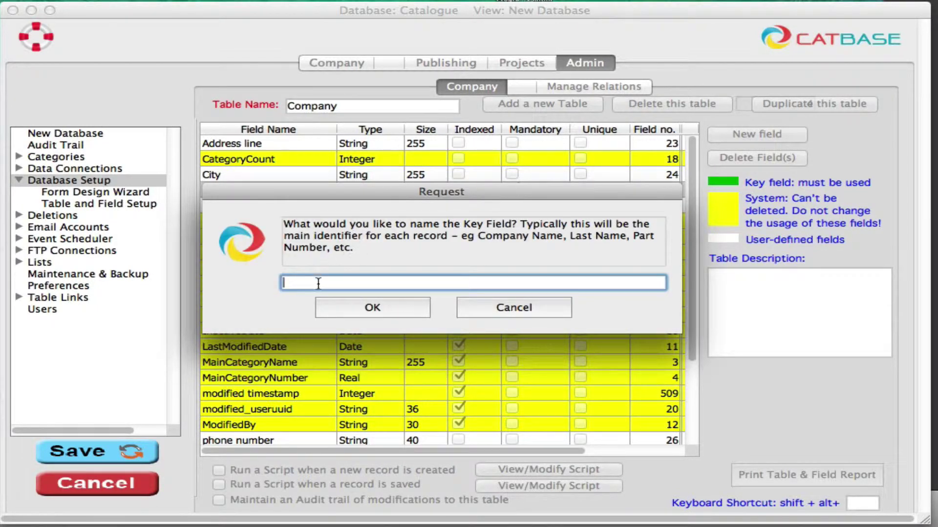
text(last name)
click(401, 315)
click(581, 346)
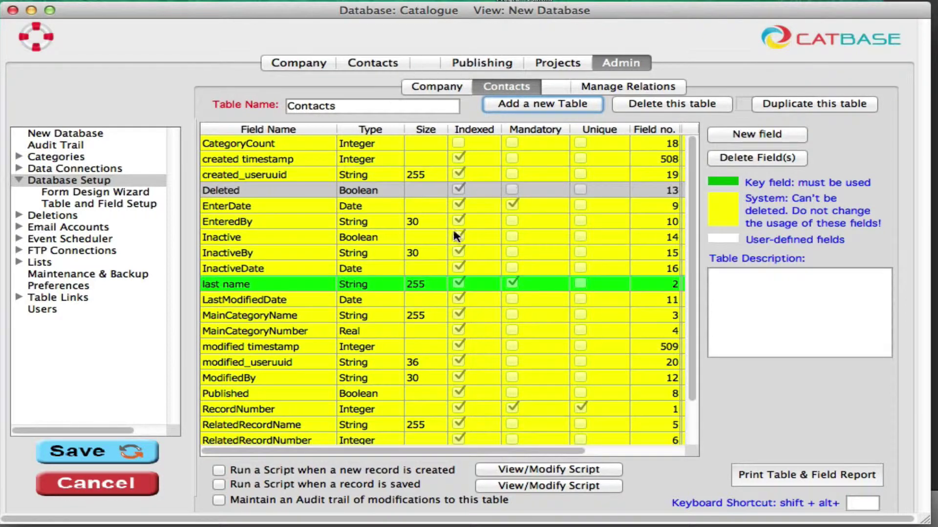
Add a String field named first name to the Contacts table, with its field size set to 40
click(761, 133)
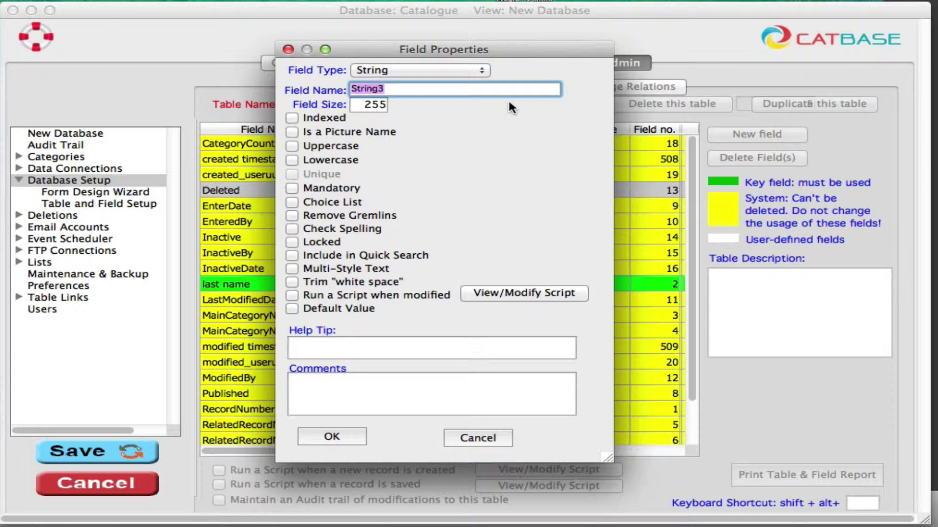
text(first name)
key(Tab)
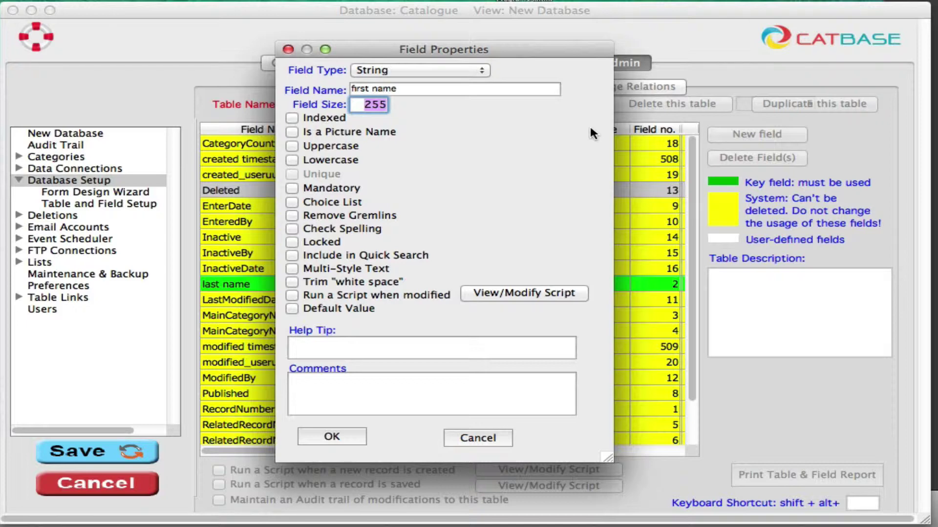
text(40)
click(332, 437)
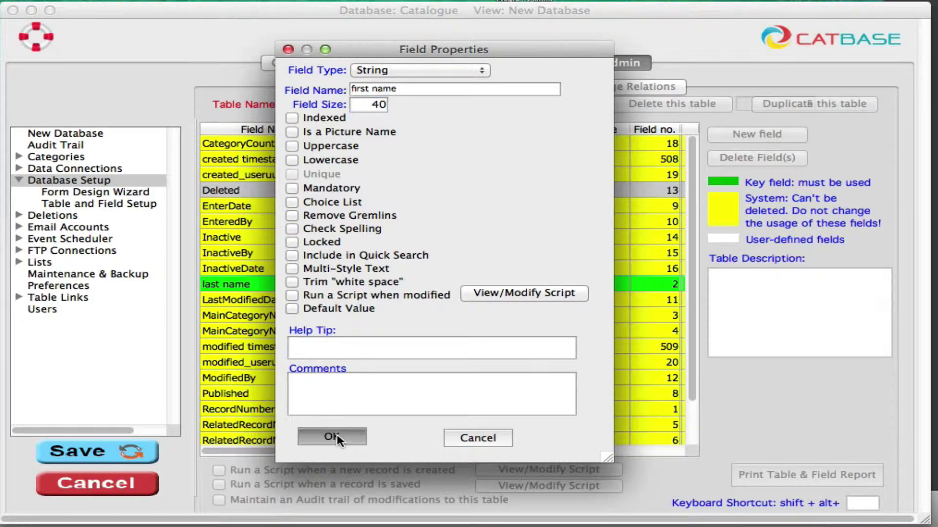
Add a field named Date of birth to the Contacts table, with its type set to Date
click(742, 136)
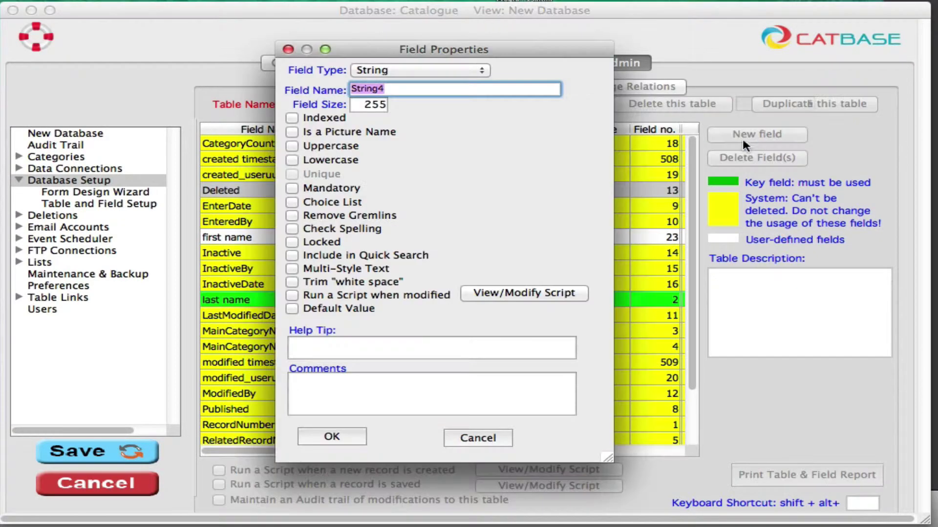
text(Date of birth)
click(428, 65)
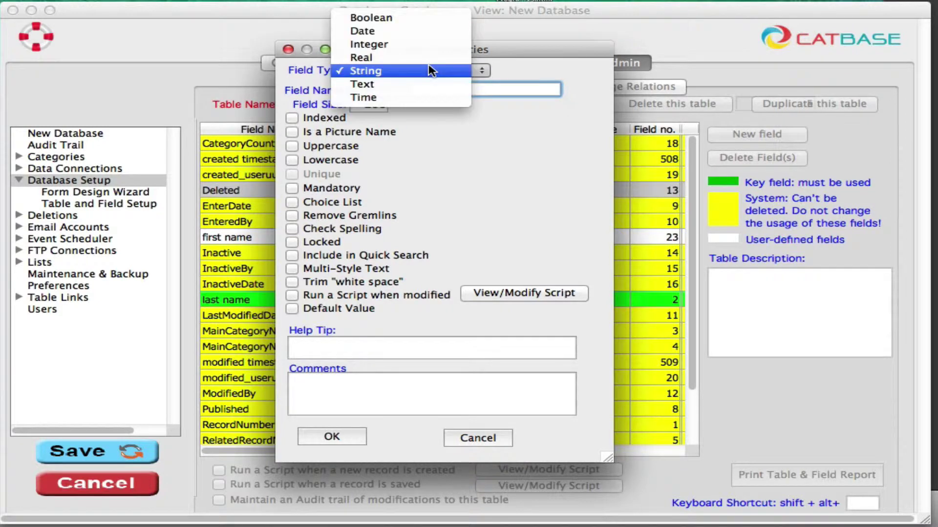
text(of birth)
click(389, 31)
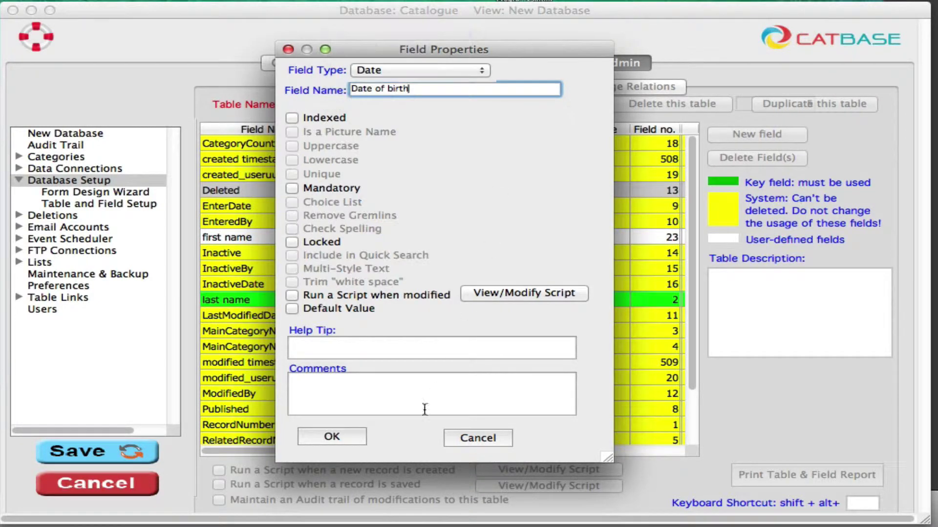
click(338, 435)
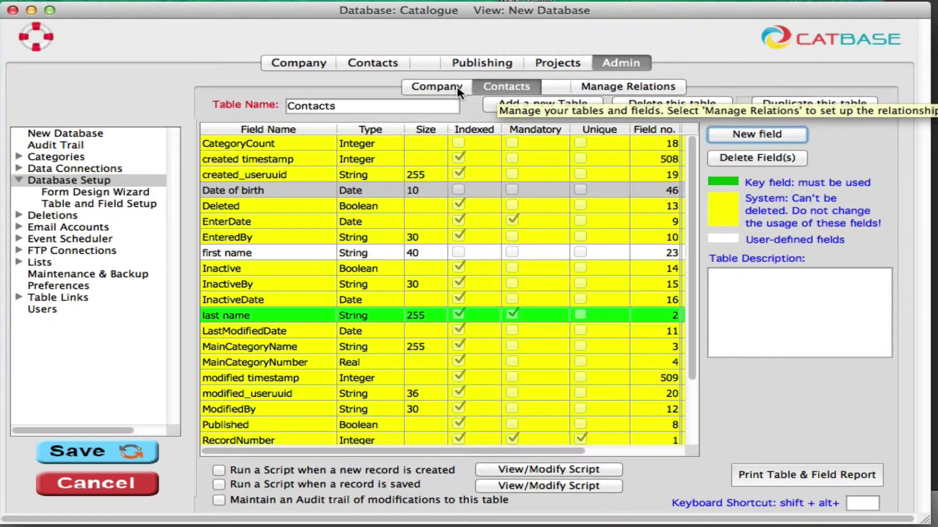
Save the Contacts changes and place the Company and Contacts tables side by side on the relations diagram
click(645, 88)
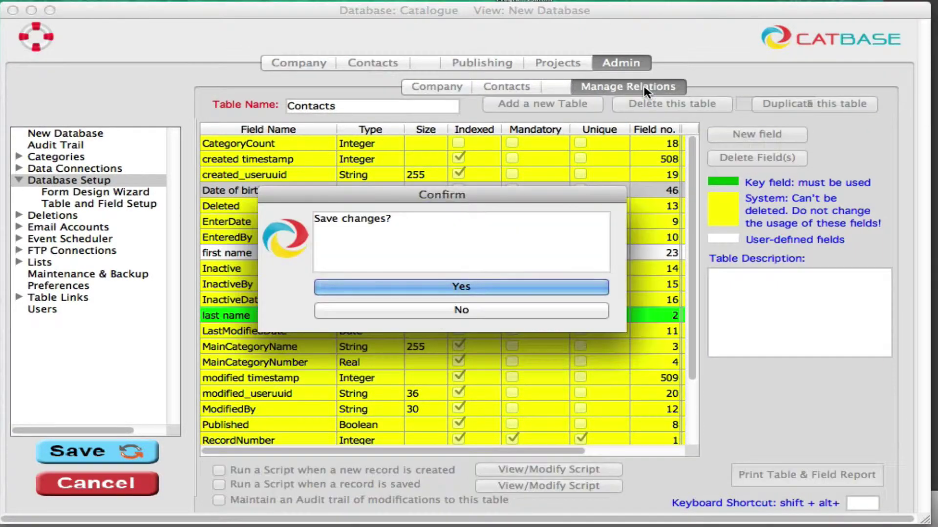
click(563, 289)
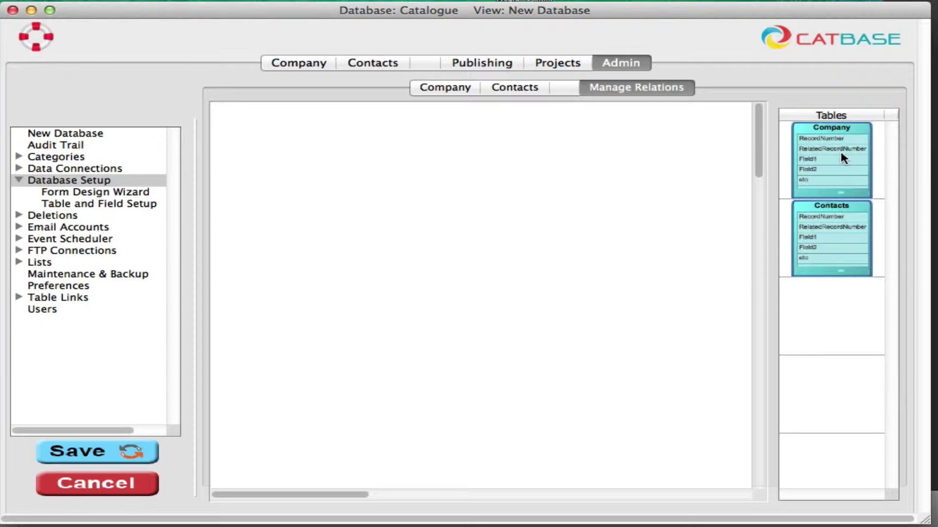
drag(841, 154, 275, 180)
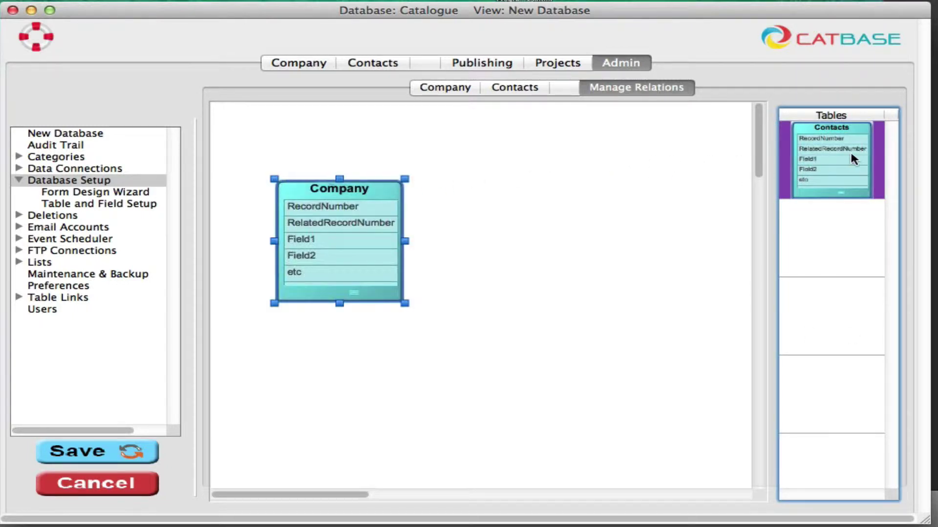
drag(845, 156, 537, 223)
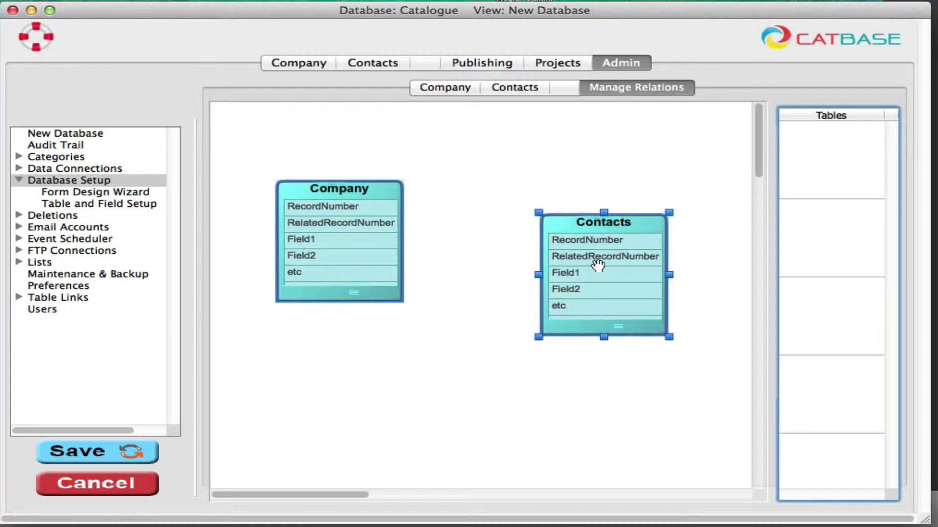
Relate the Contacts table to Company and save the relation as Many to One, with Company as parent and a parent record required
drag(598, 265, 357, 231)
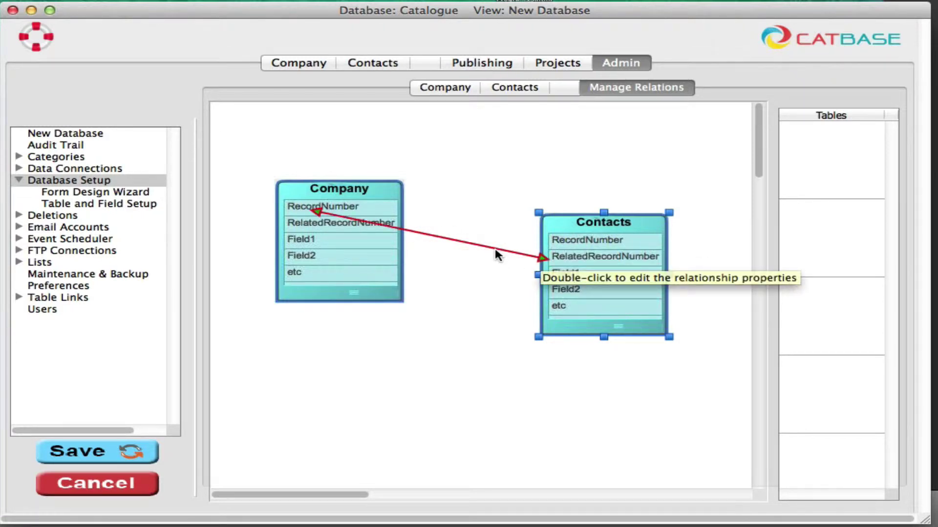
double_click(497, 254)
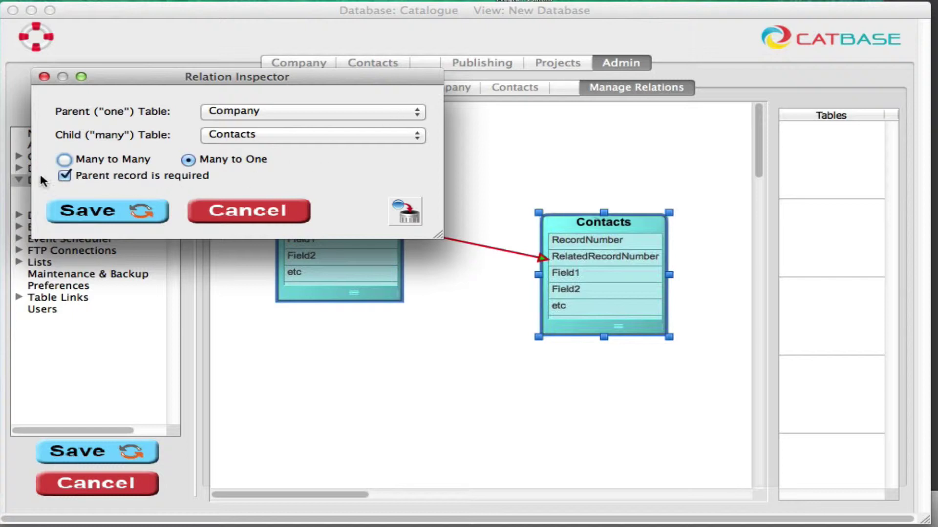
mouse_move(227, 177)
mouse_move(252, 139)
mouse_move(284, 113)
click(109, 213)
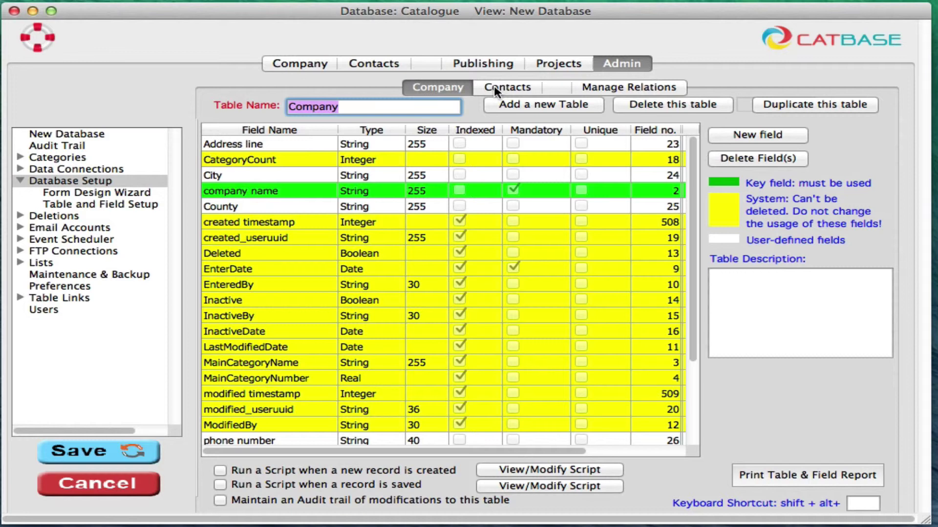
Open the Form Design Wizard for the Company table
click(106, 195)
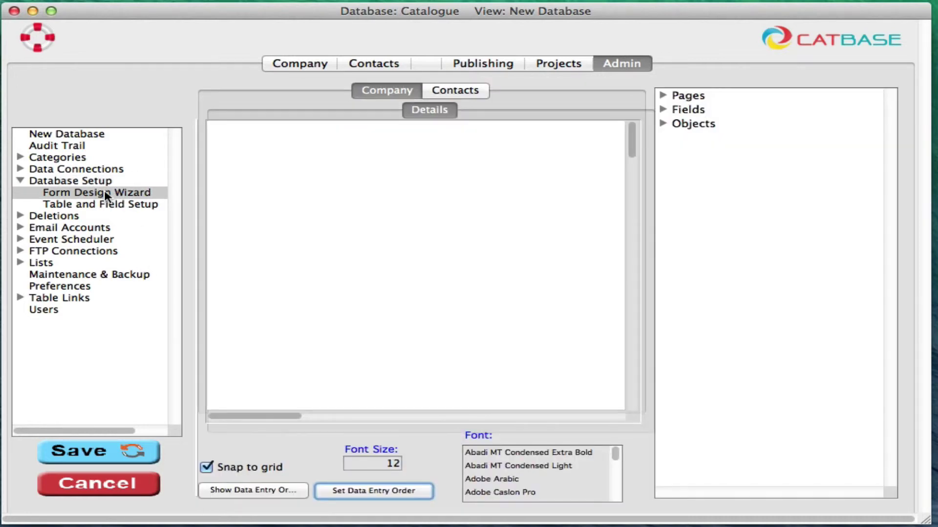